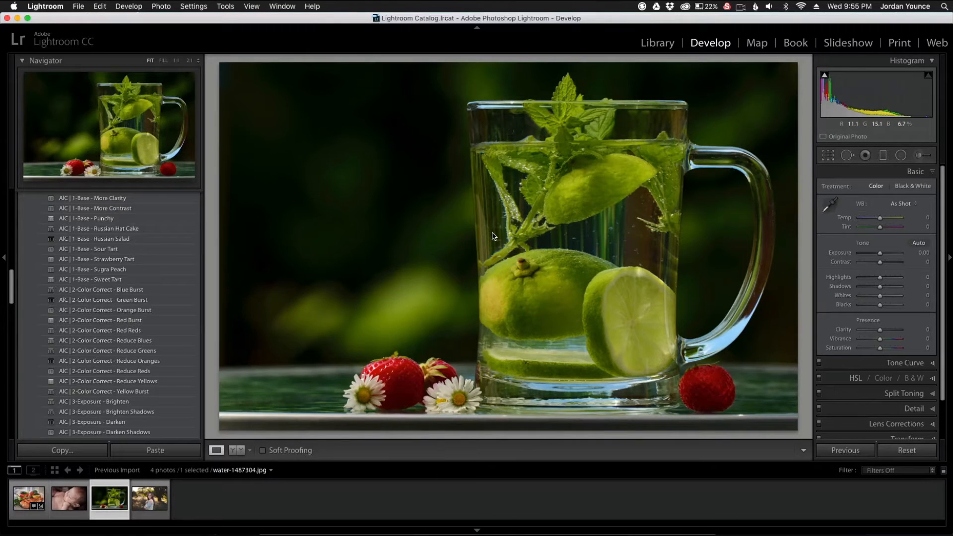
Apply the AlC | 0-All in One - Burberry Sues preset from the Sleeklens - A La Carta Workflow Presets to the drink photo.
scroll(124, 288, up, 5)
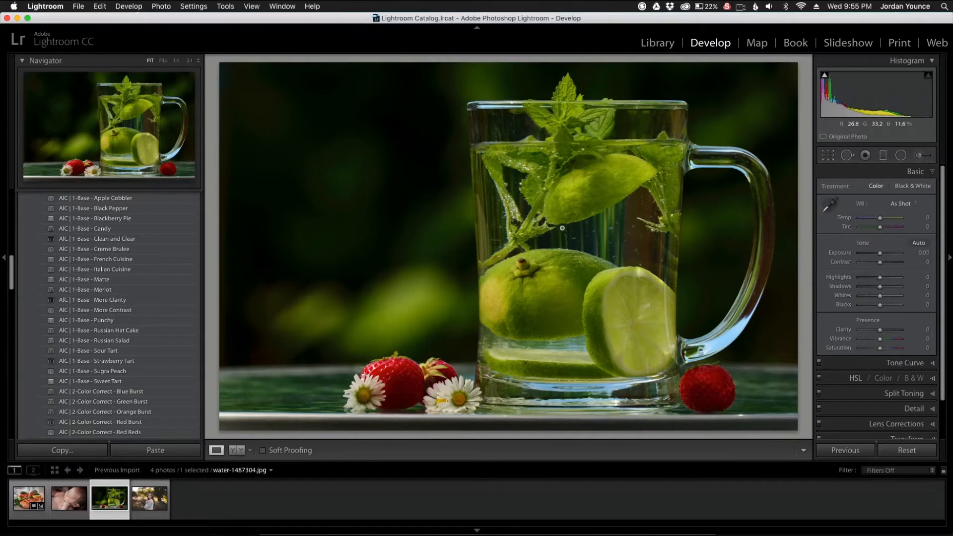
scroll(120, 296, up, 2)
scroll(120, 296, up, 10)
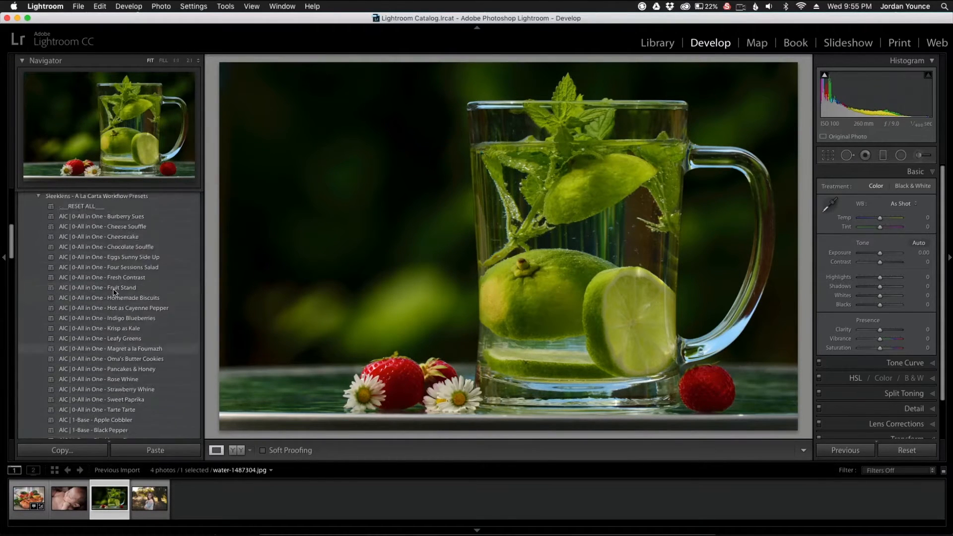
scroll(108, 308, down, 1)
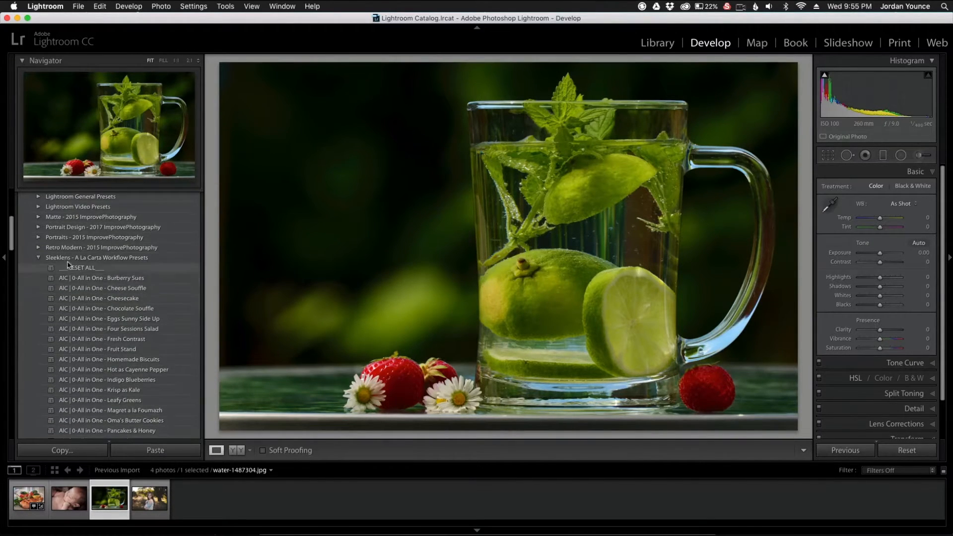
scroll(121, 396, down, 3)
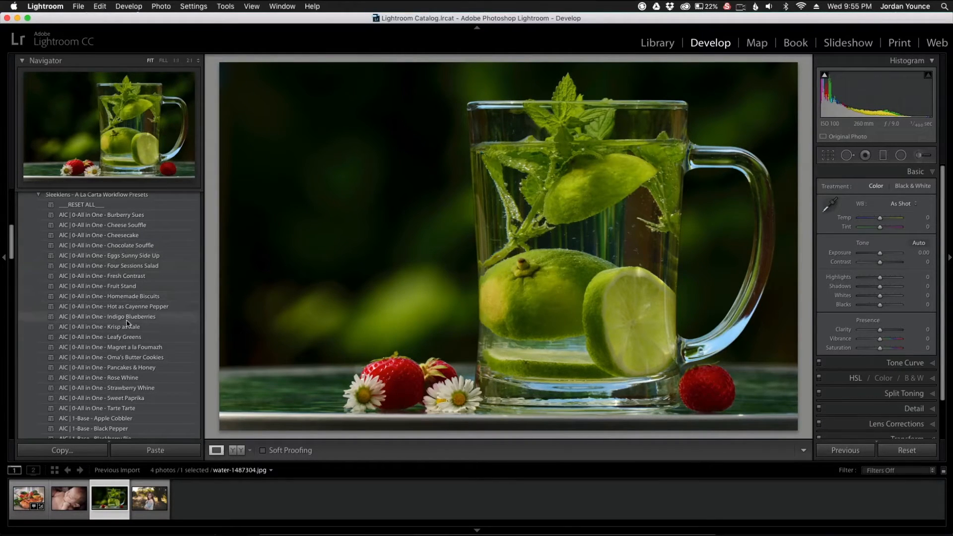
click(129, 215)
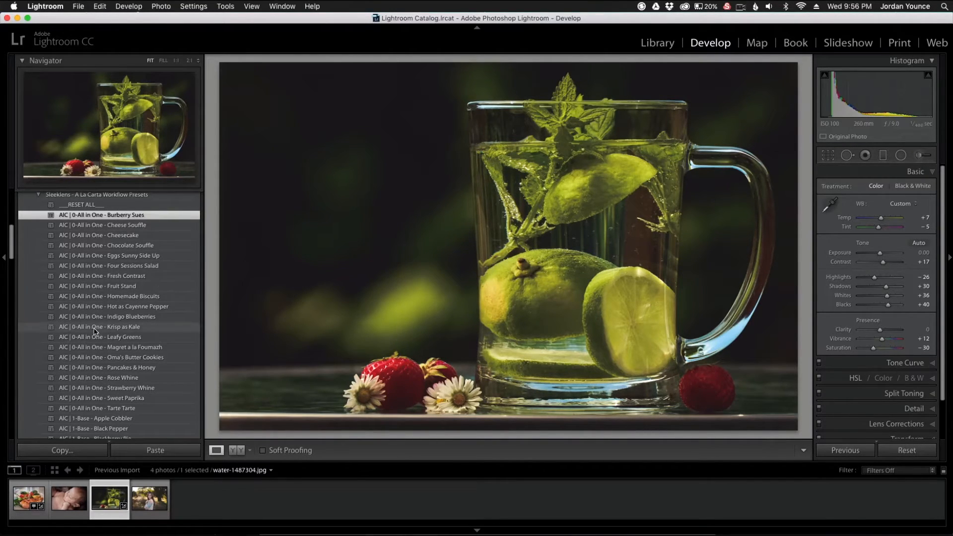
Apply the AlC | 1-Base - Clean and Clear preset to the photo.
scroll(100, 331, down, 3)
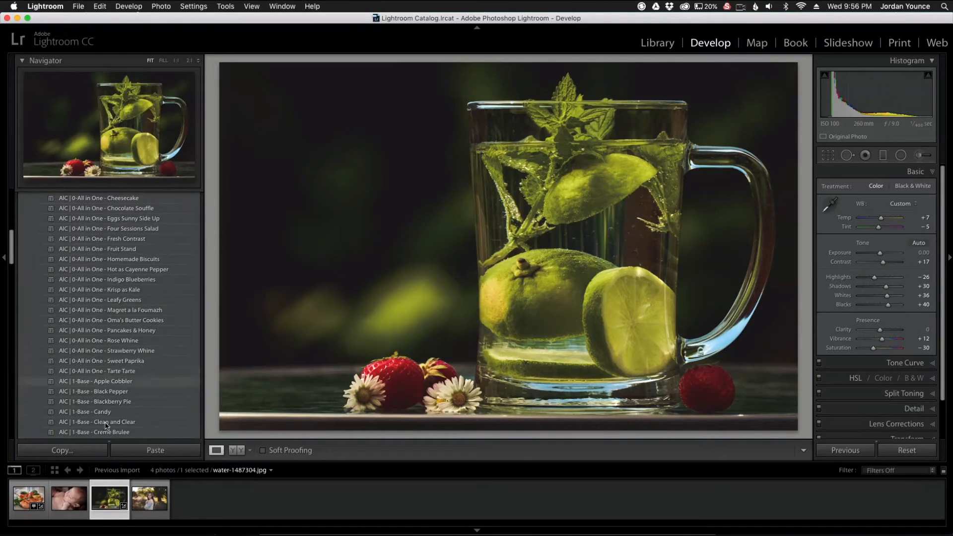
scroll(111, 367, down, 3)
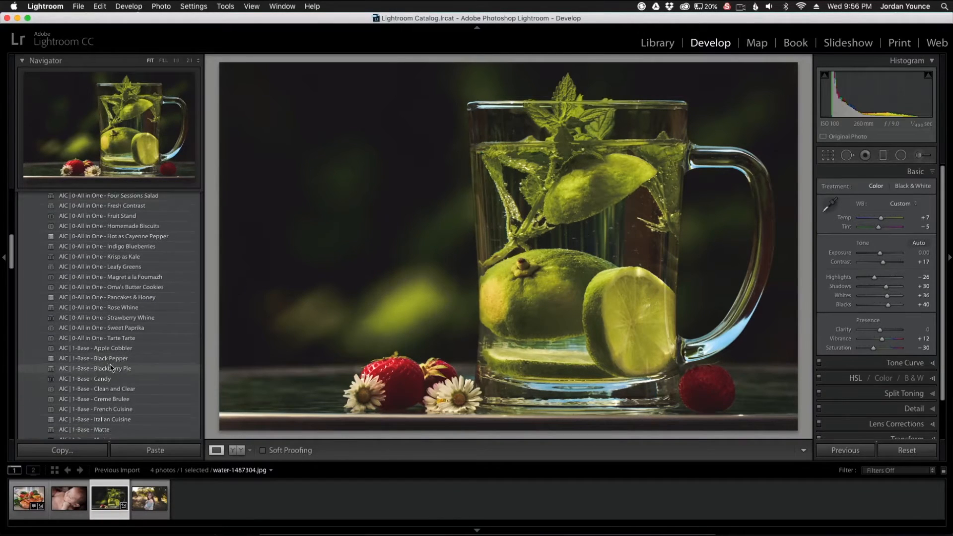
click(120, 382)
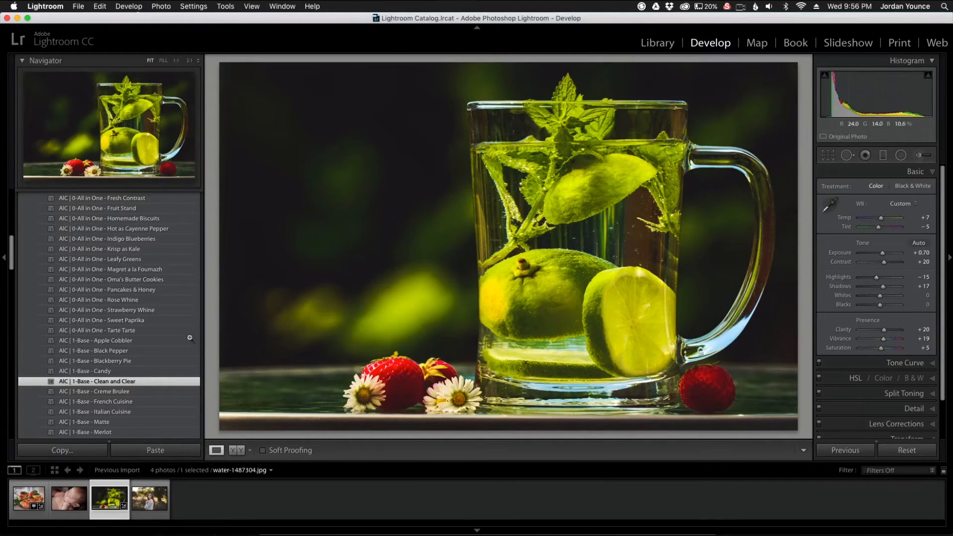
Soften the photo with the AlC | 4-Polish - Less Clarity preset.
scroll(144, 358, down, 1)
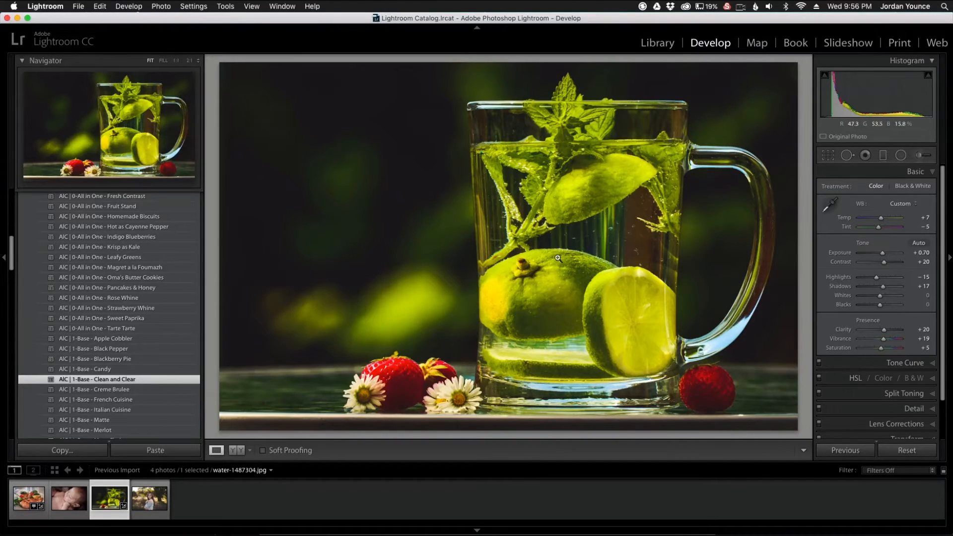
scroll(133, 346, down, 1)
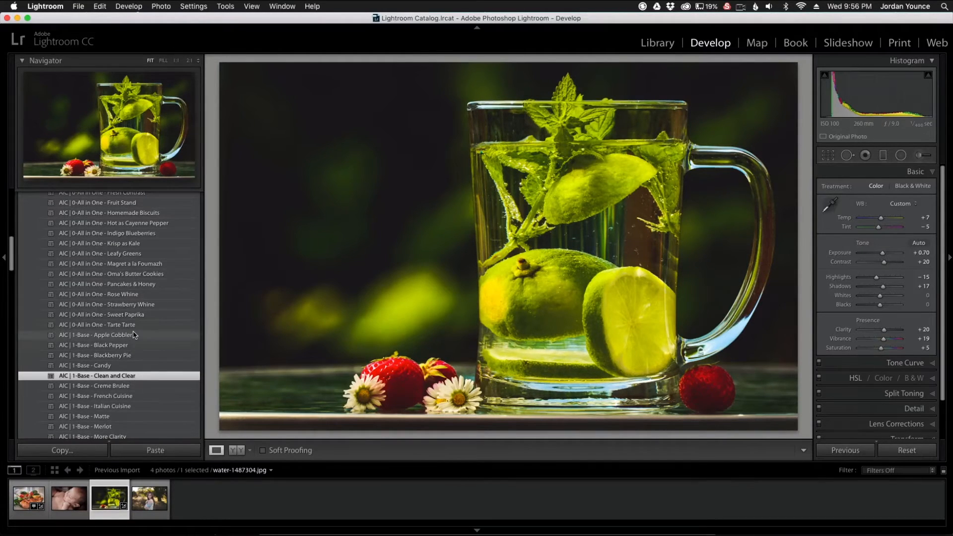
scroll(130, 343, down, 2)
scroll(127, 341, down, 10)
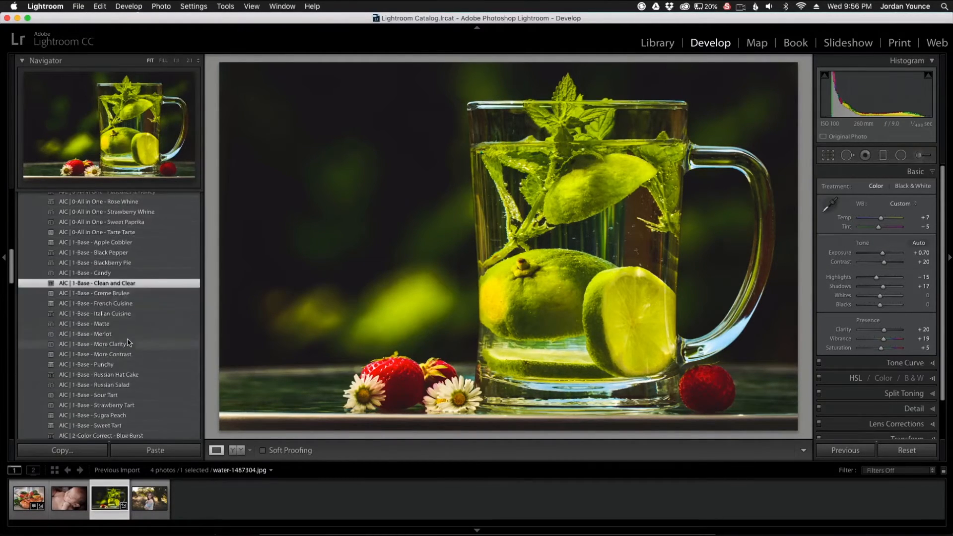
scroll(127, 342, down, 3)
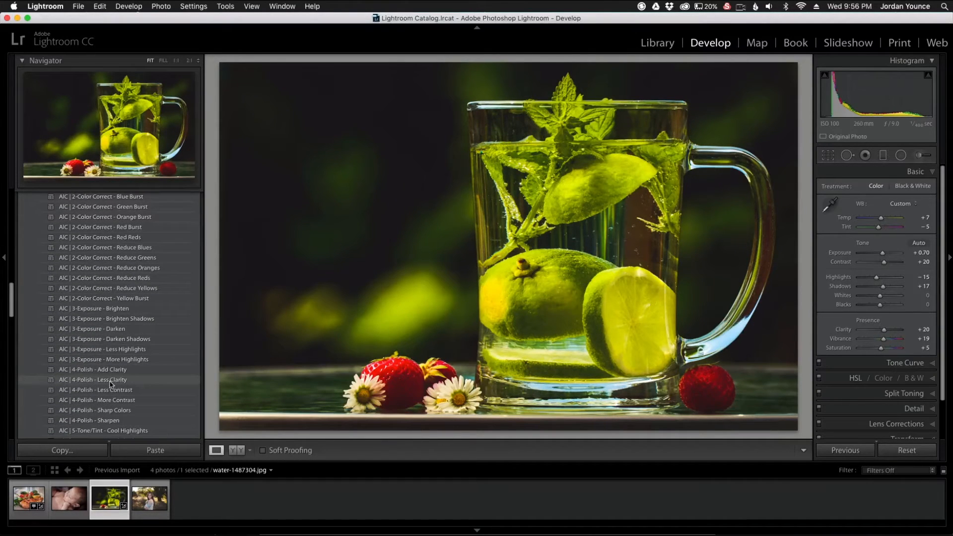
click(110, 381)
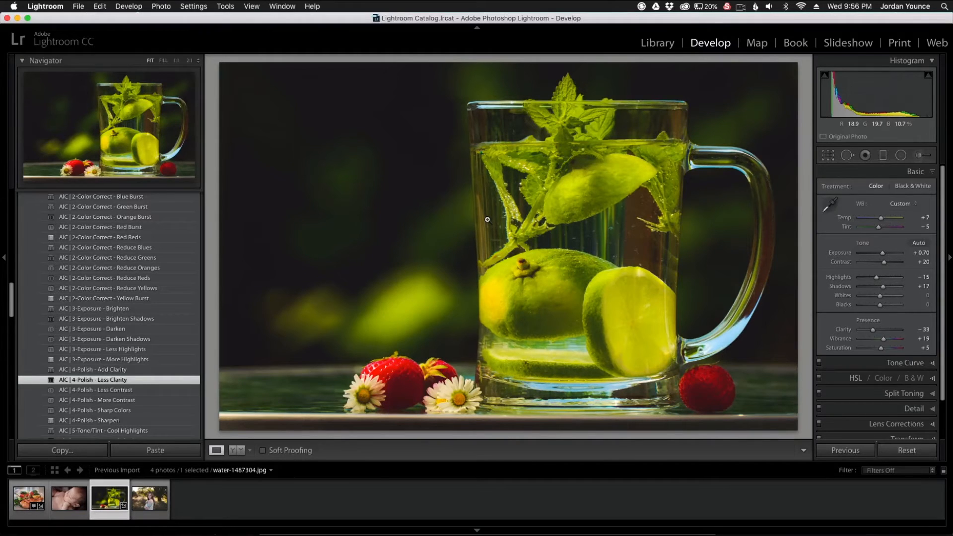
Apply the AlC | 9-Vignette - Subtle Black preset and raise the photo's exposure to +0.85.
scroll(129, 346, down, 5)
scroll(128, 346, down, 7)
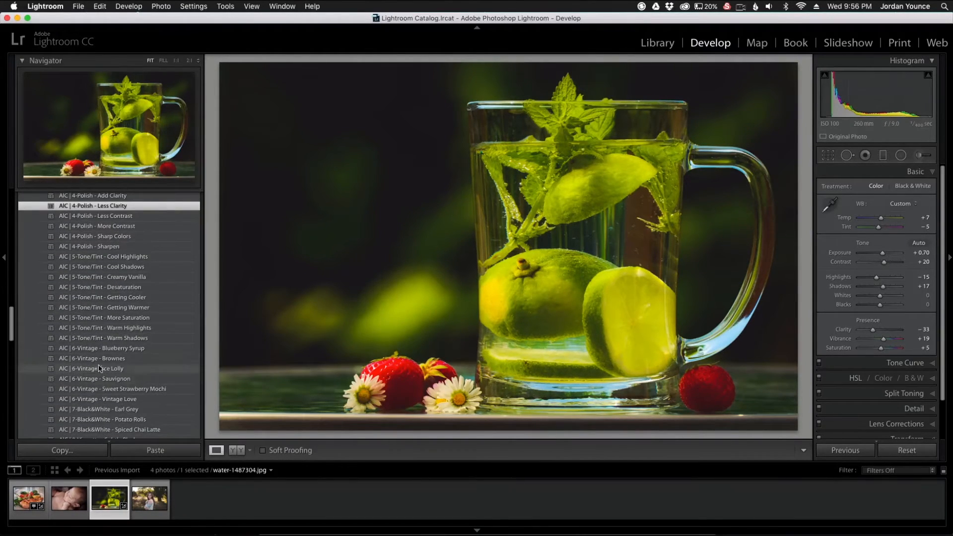
scroll(120, 392, down, 2)
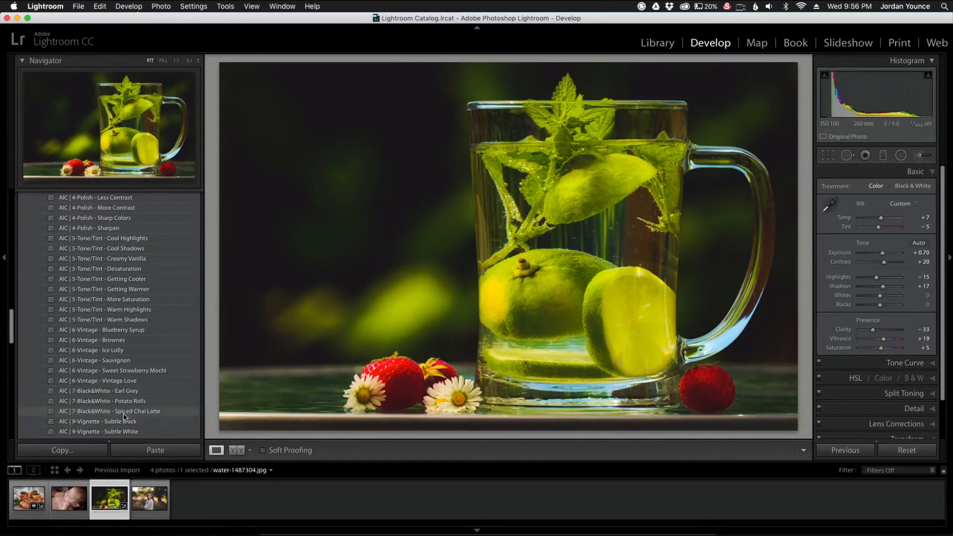
click(125, 422)
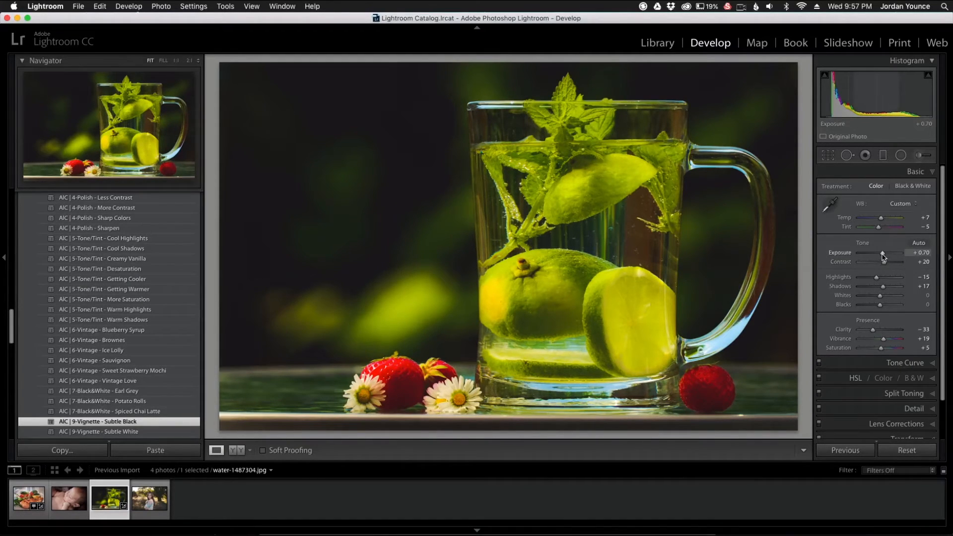
drag(883, 255, 884, 256)
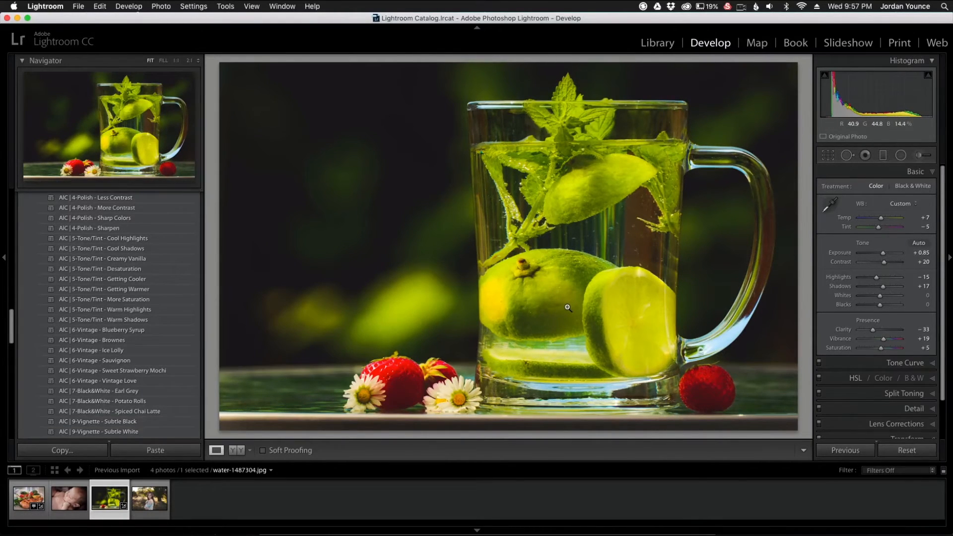
Apply the AlC | 3-Exposure - Darken Shadows preset and compare the photo side by side before and after, returning to the single-photo view.
scroll(119, 362, up, 5)
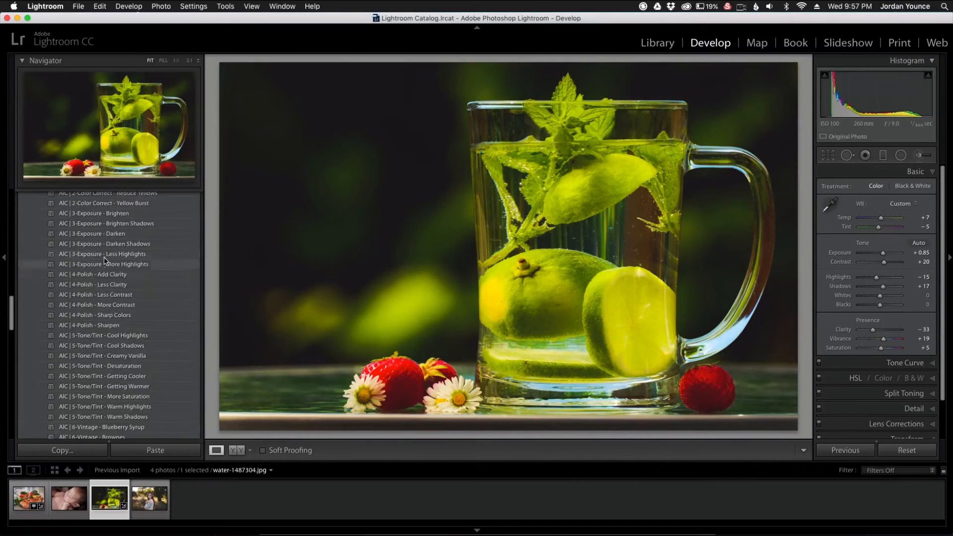
scroll(103, 257, up, 1)
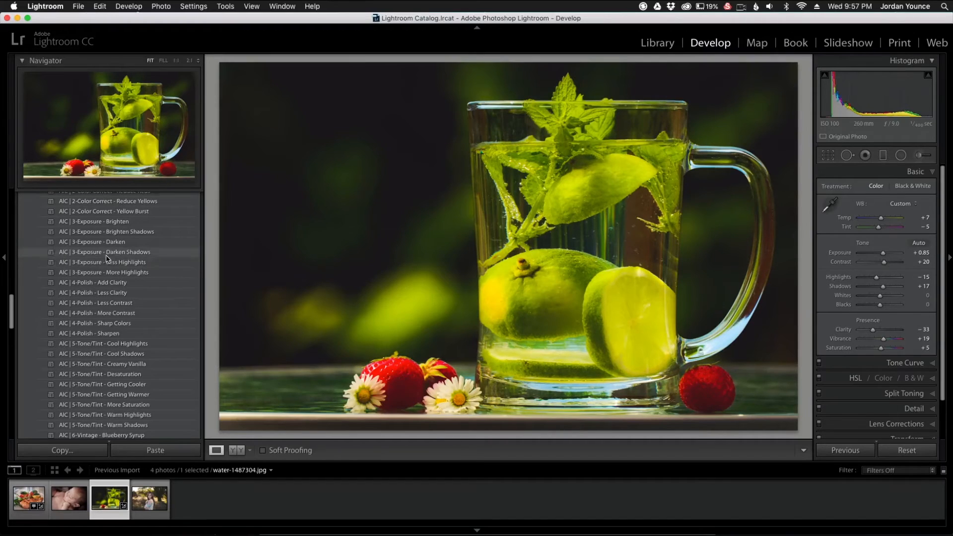
click(107, 256)
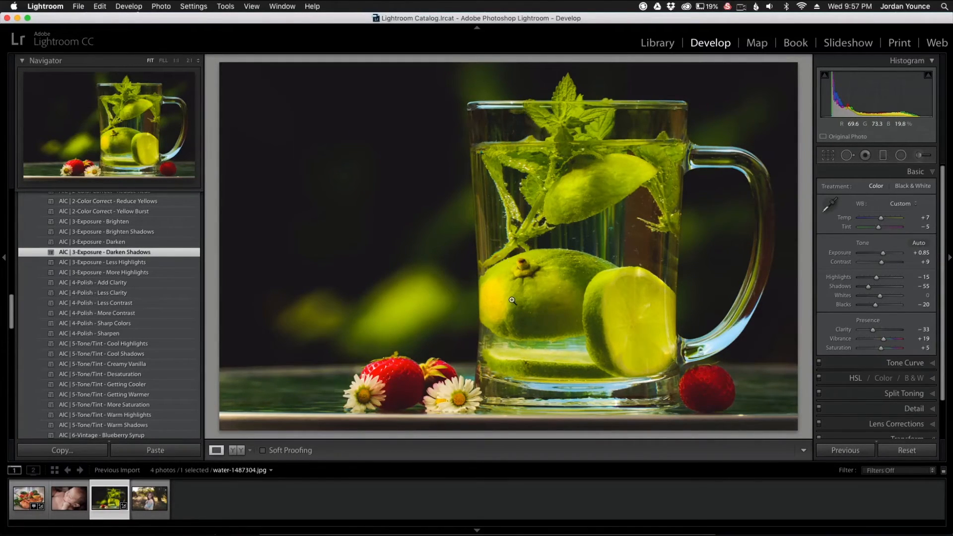
click(237, 450)
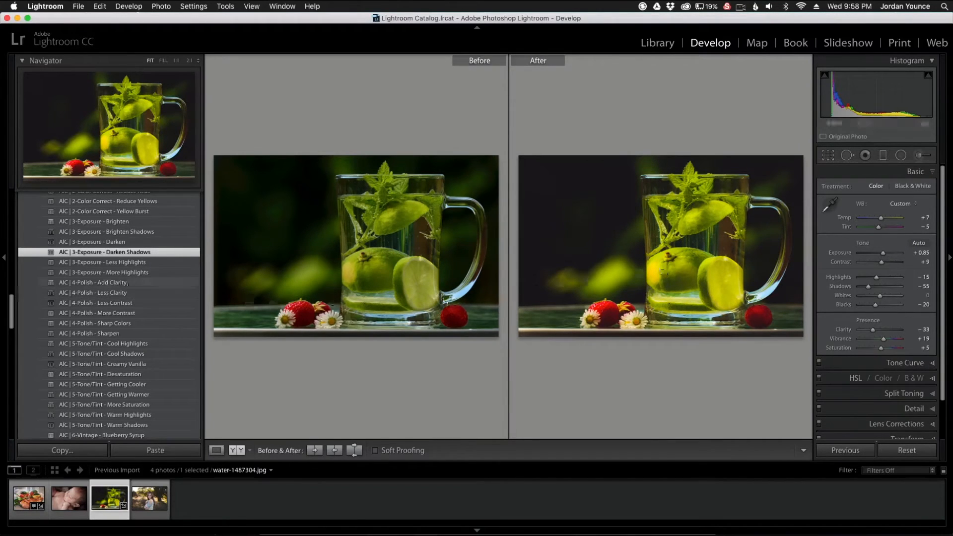
click(216, 450)
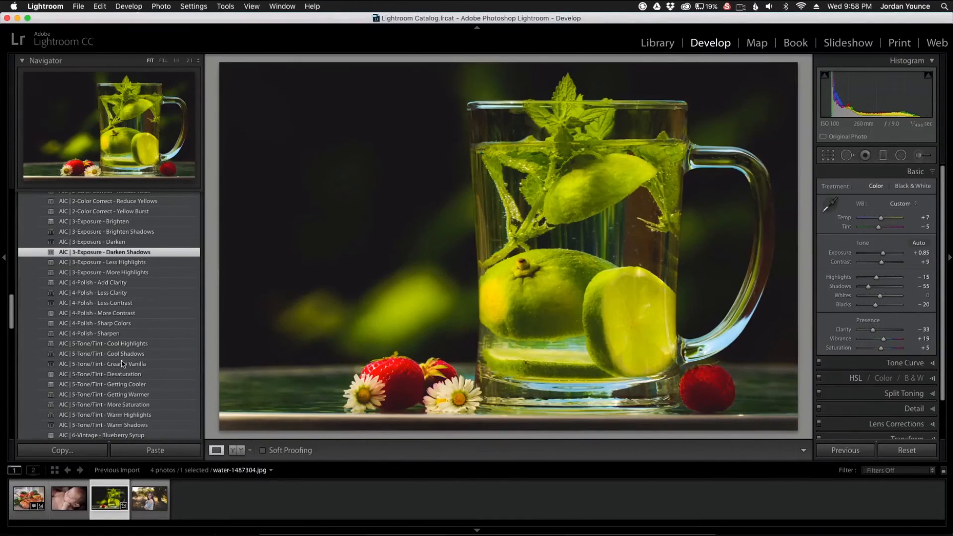
Try the AlC | 7-Black&White - Earl Grey preset on the photo and undo it.
scroll(110, 346, down, 1)
scroll(111, 346, down, 5)
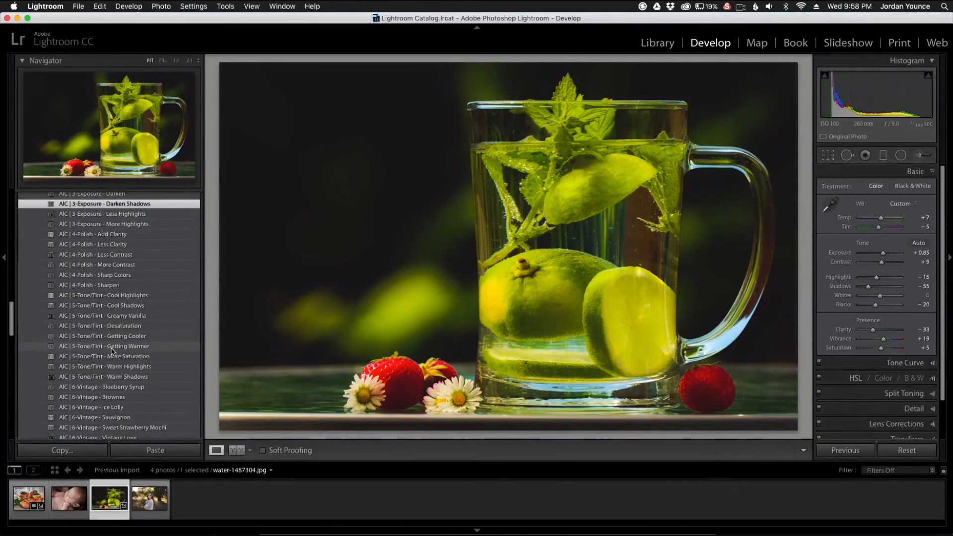
scroll(112, 350, down, 2)
scroll(118, 393, down, 1)
scroll(119, 396, down, 2)
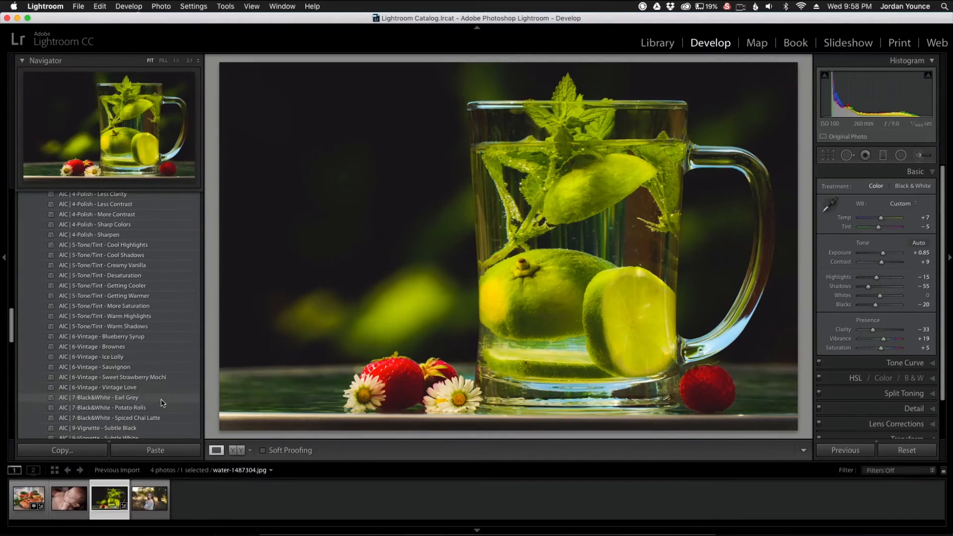
click(106, 399)
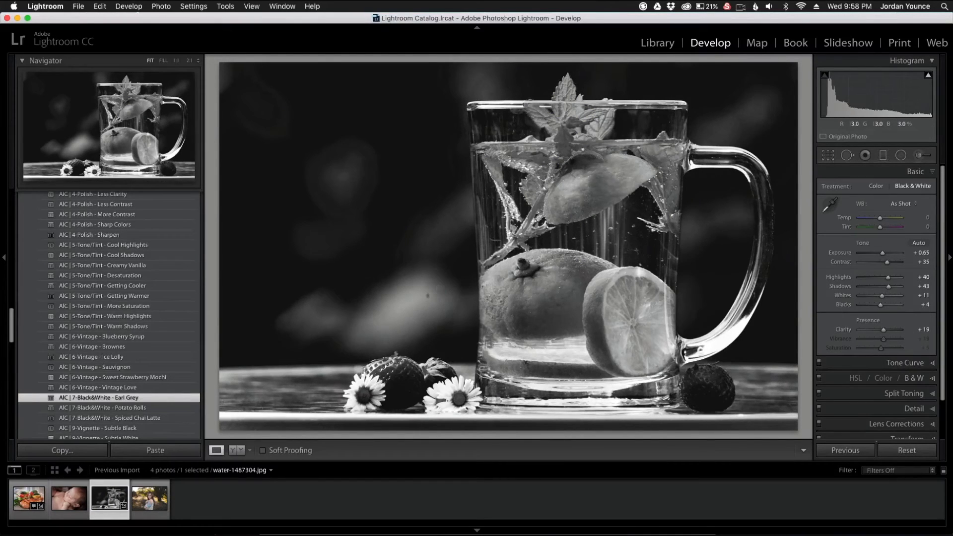
key(super+z)
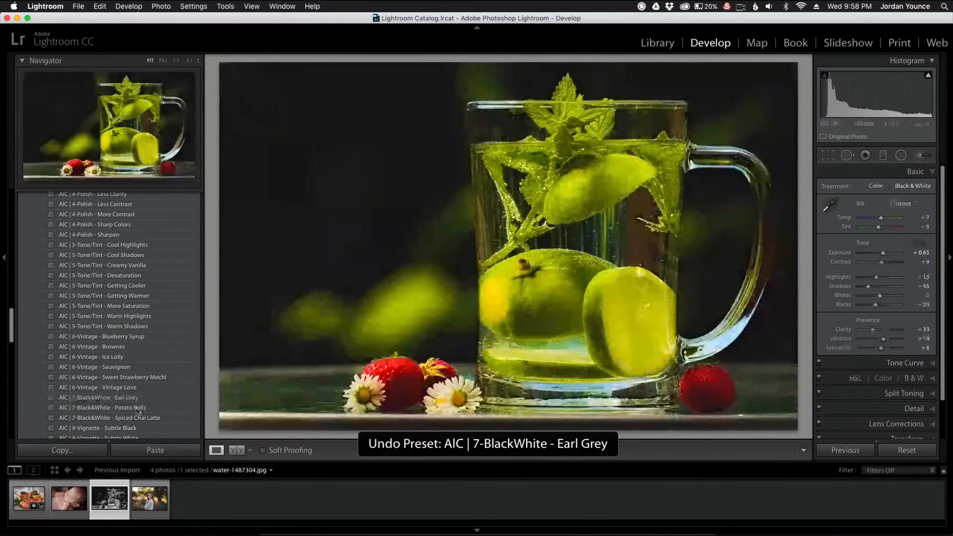
Try the 7-Black&White presets Potato Rolls and Spiced Chai Latte on the photo, undoing each one.
click(132, 408)
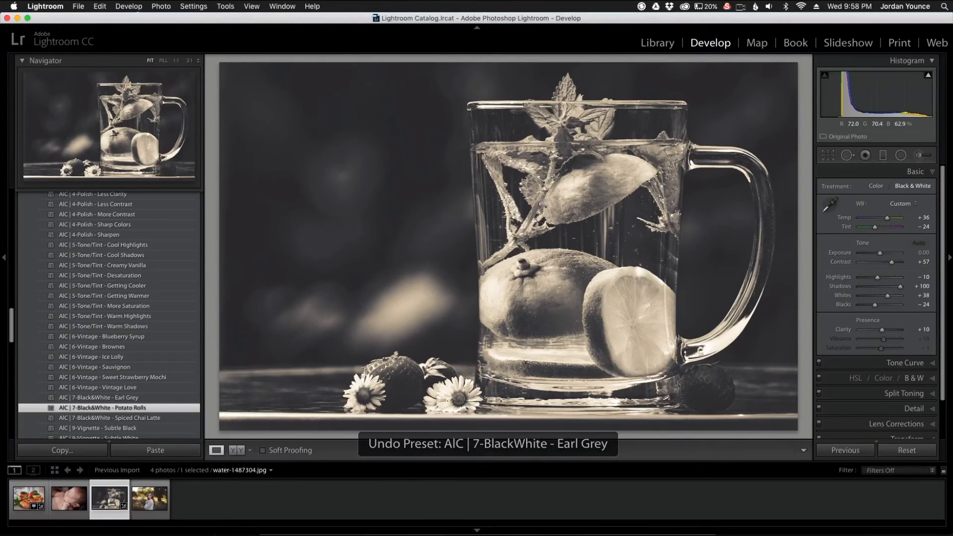
key(super+z)
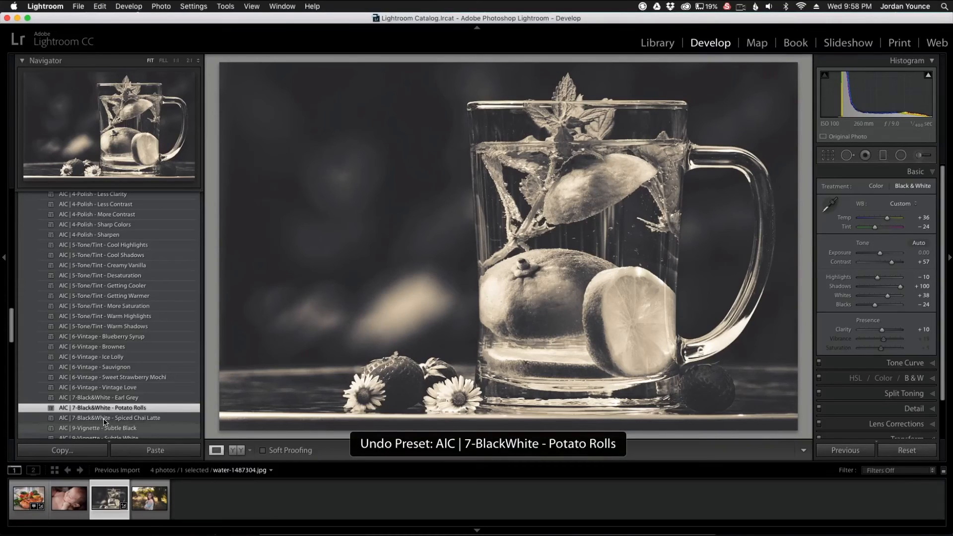
click(105, 421)
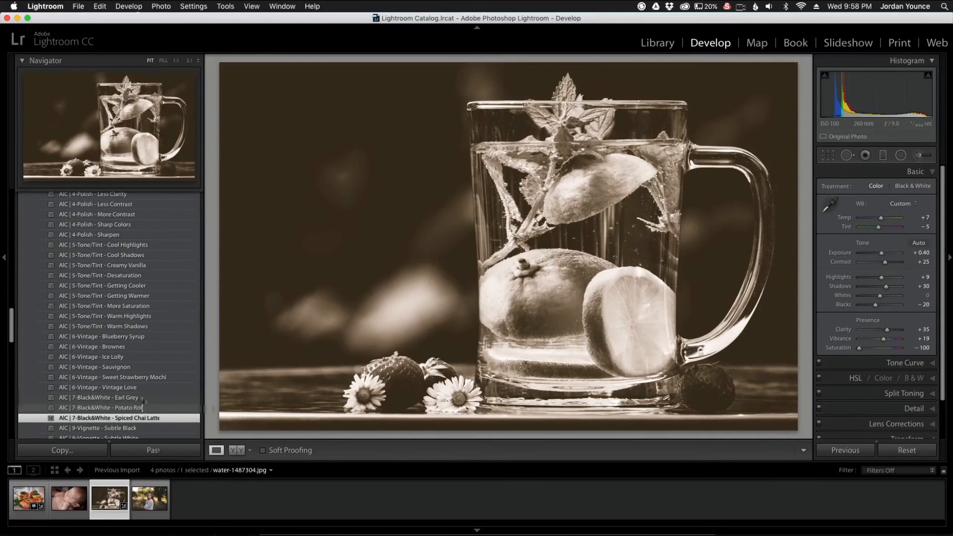
key(super+z)
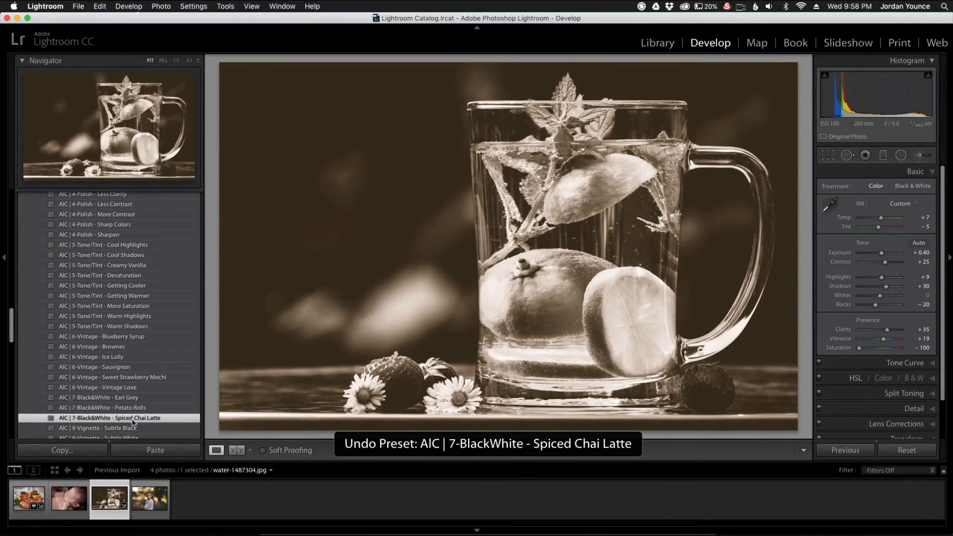